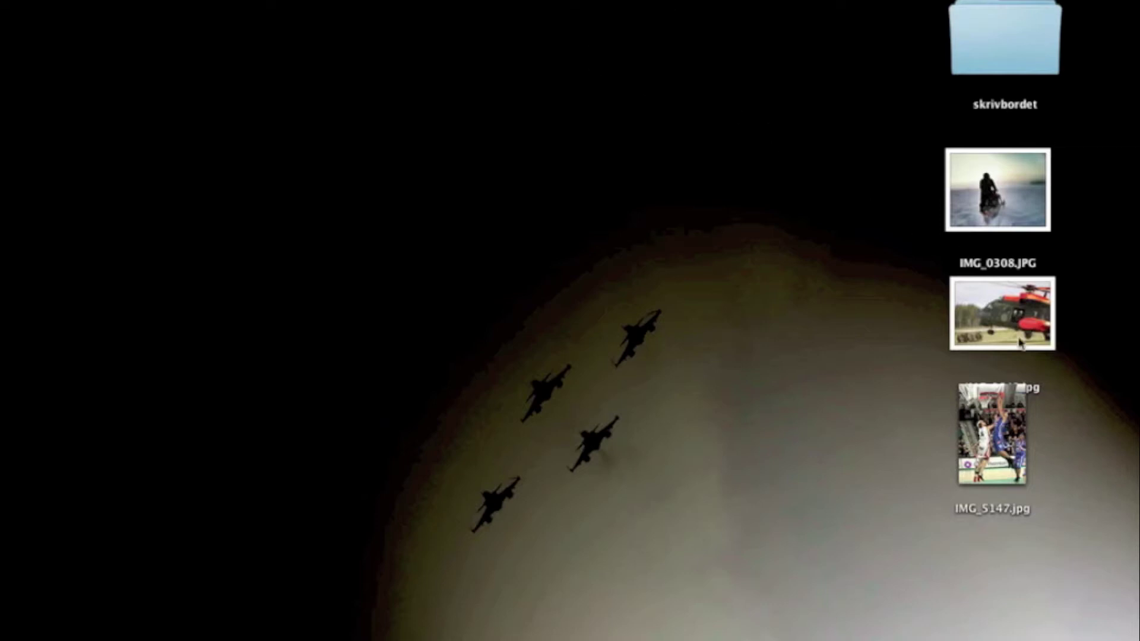
Bring Safari forward on the deviantART 'Vintage action' page with its 6.1 KB ATN download
left_click(991, 460)
left_click(769, 410)
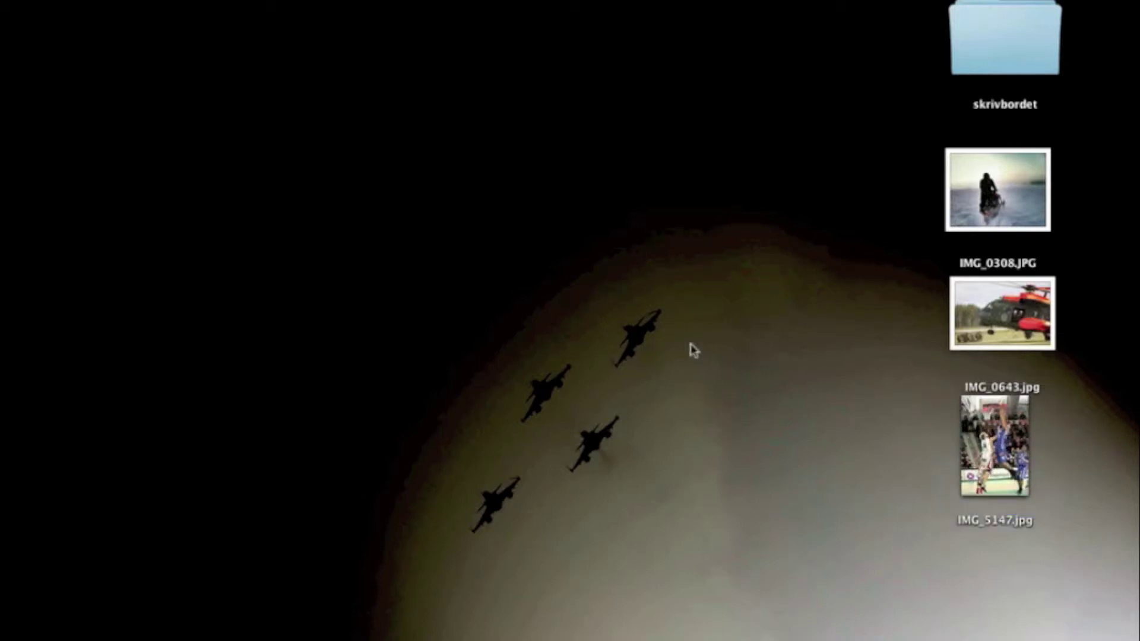
mouse_move(246, 630)
left_click(202, 631)
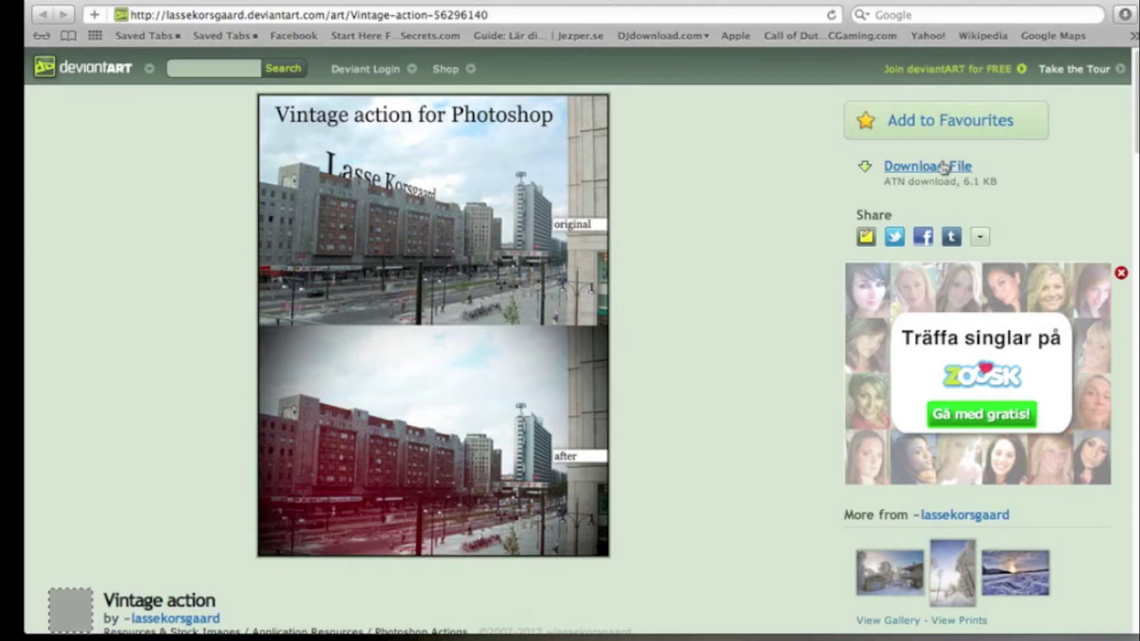
left_click(1128, 15)
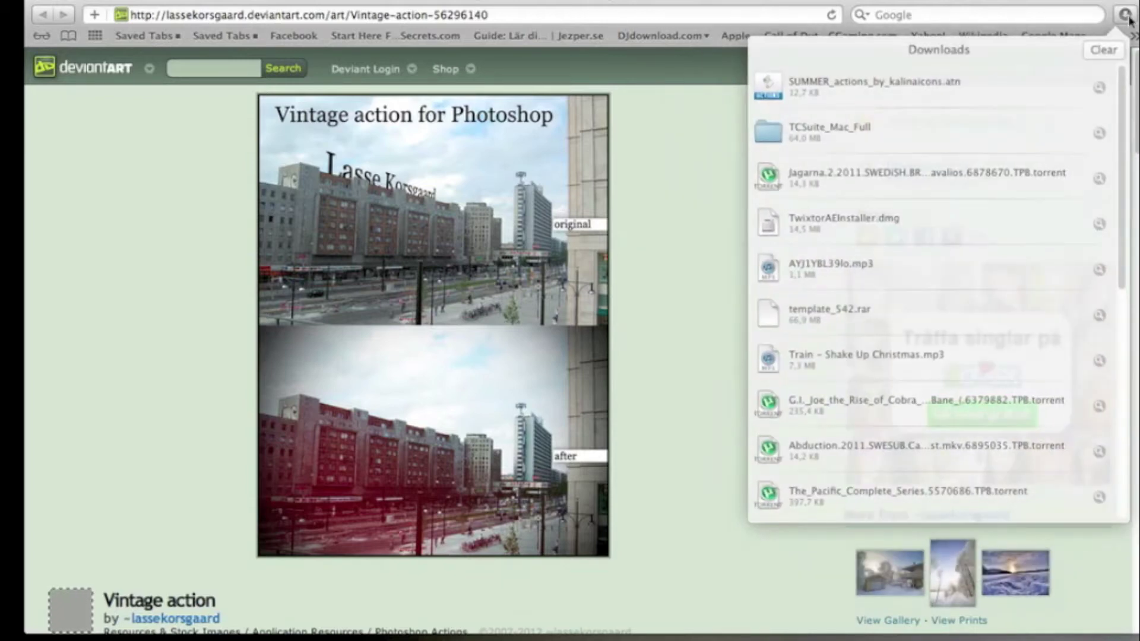
left_click(1089, 13)
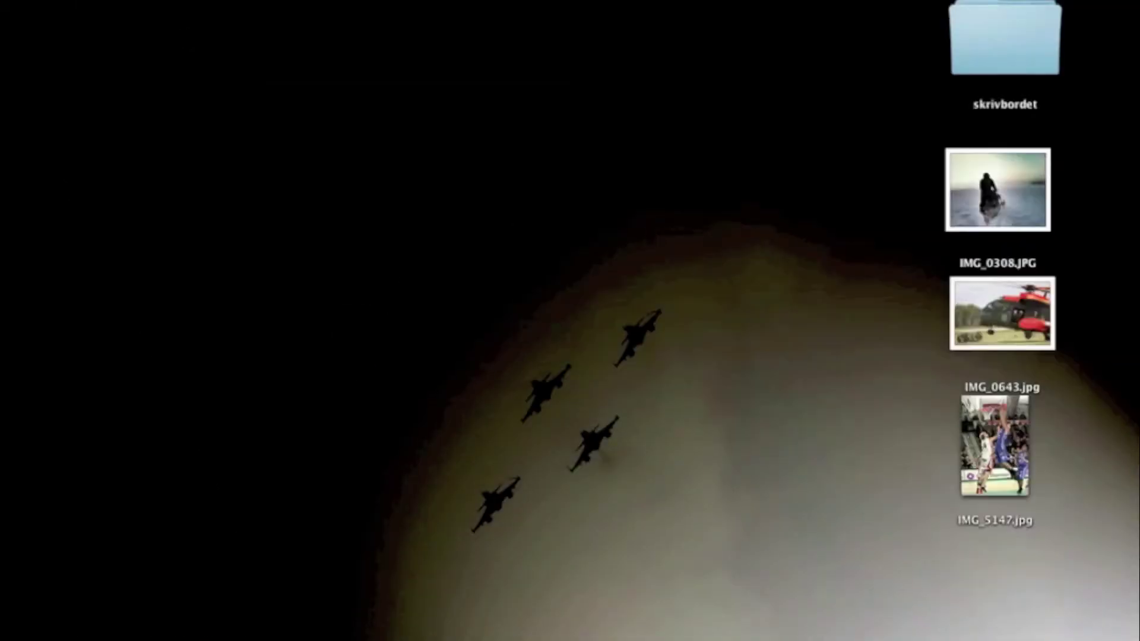
mouse_move(765, 637)
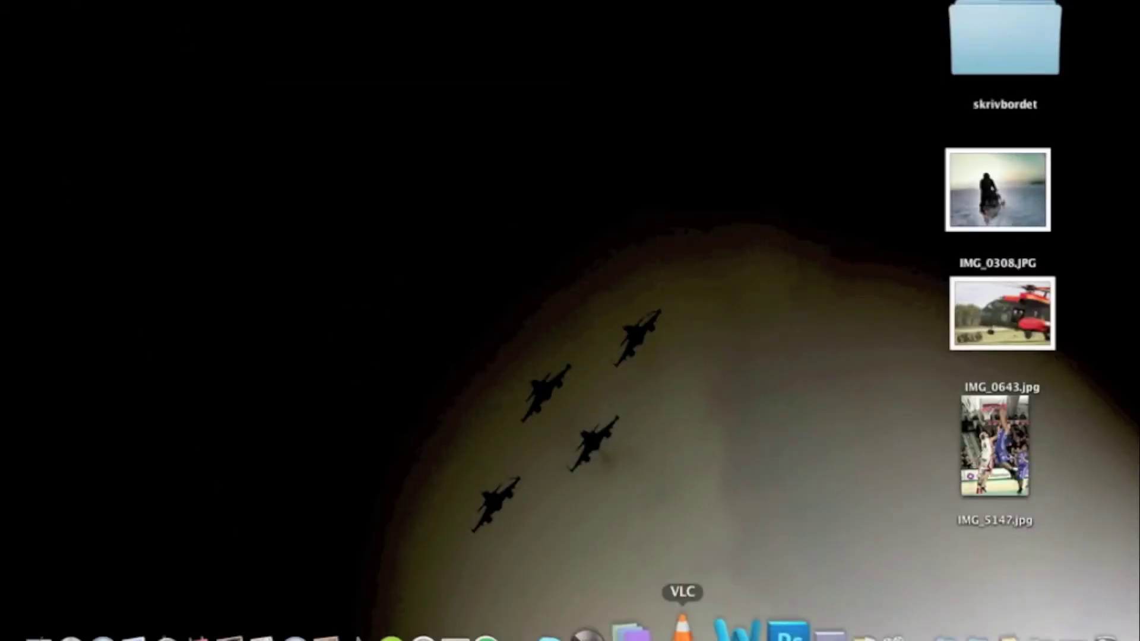
Switch to Photoshop CS5, glance at the Window menu, then hide Photoshop with Cmd+H
left_click(764, 631)
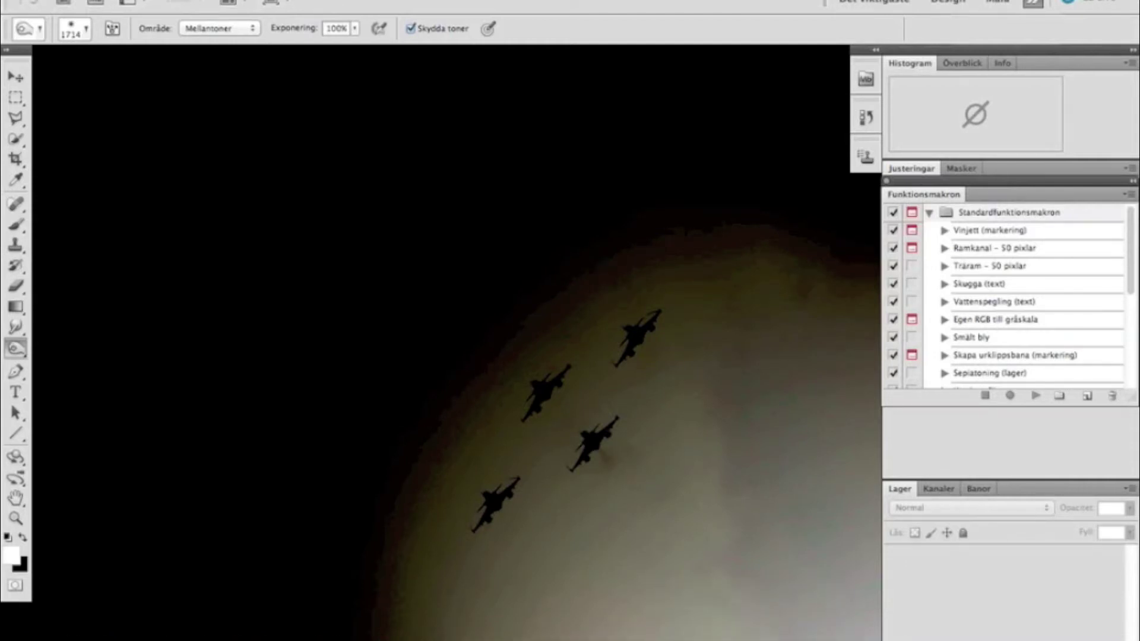
left_click(552, 0)
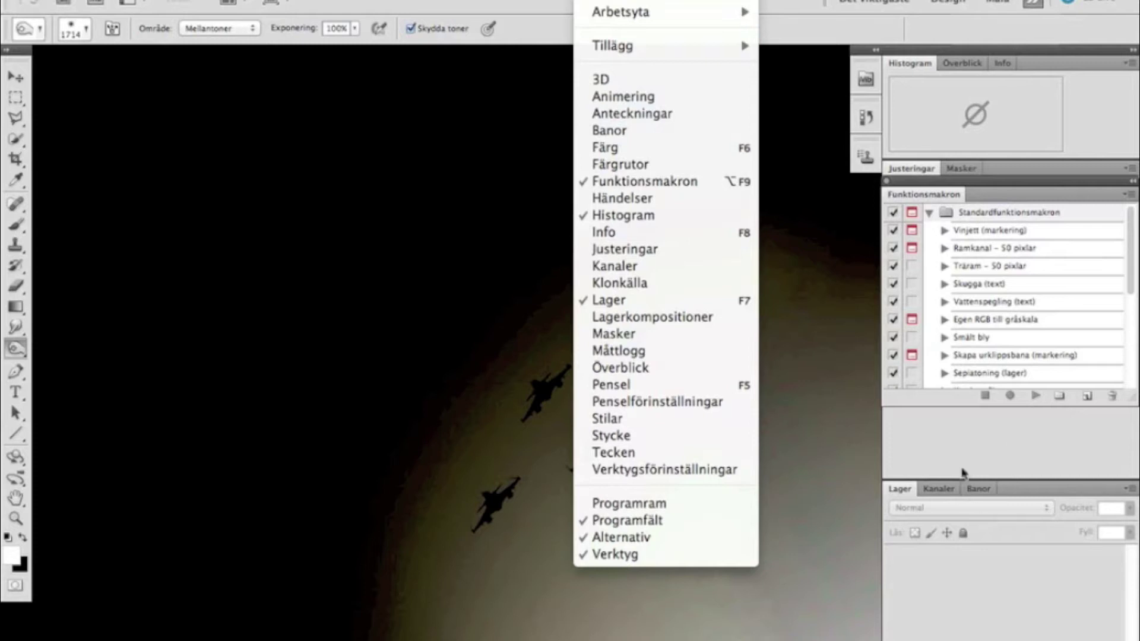
left_click(963, 472)
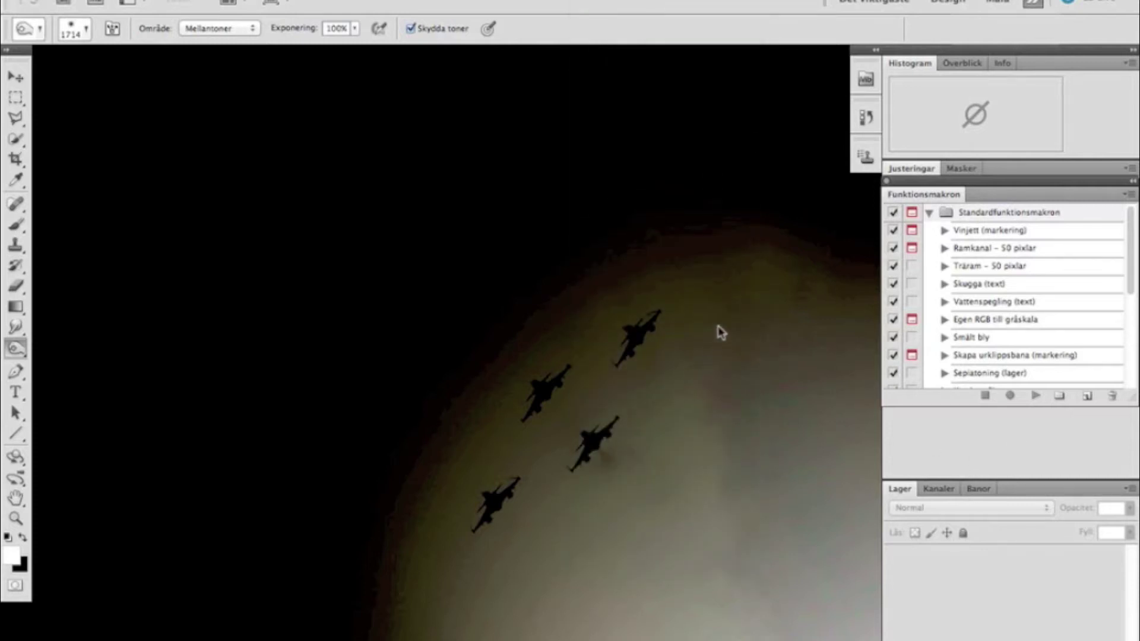
key("super+h")
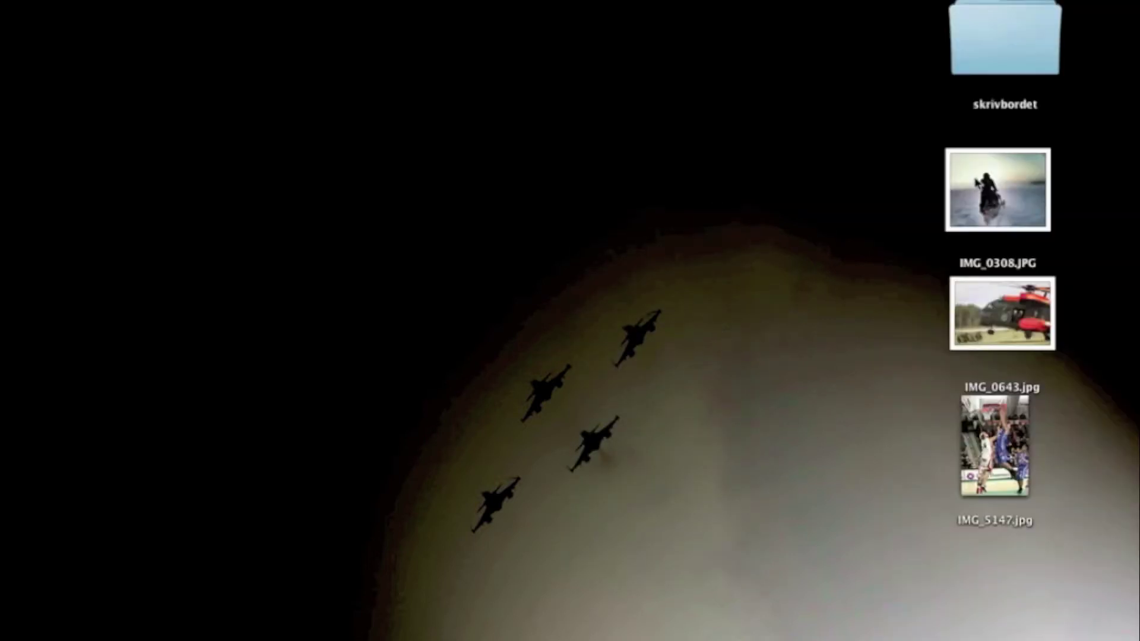
Open the snowmobile photo IMG_0308.JPG in Photoshop and enlarge its document window
left_click_drag(979, 186, 701, 636)
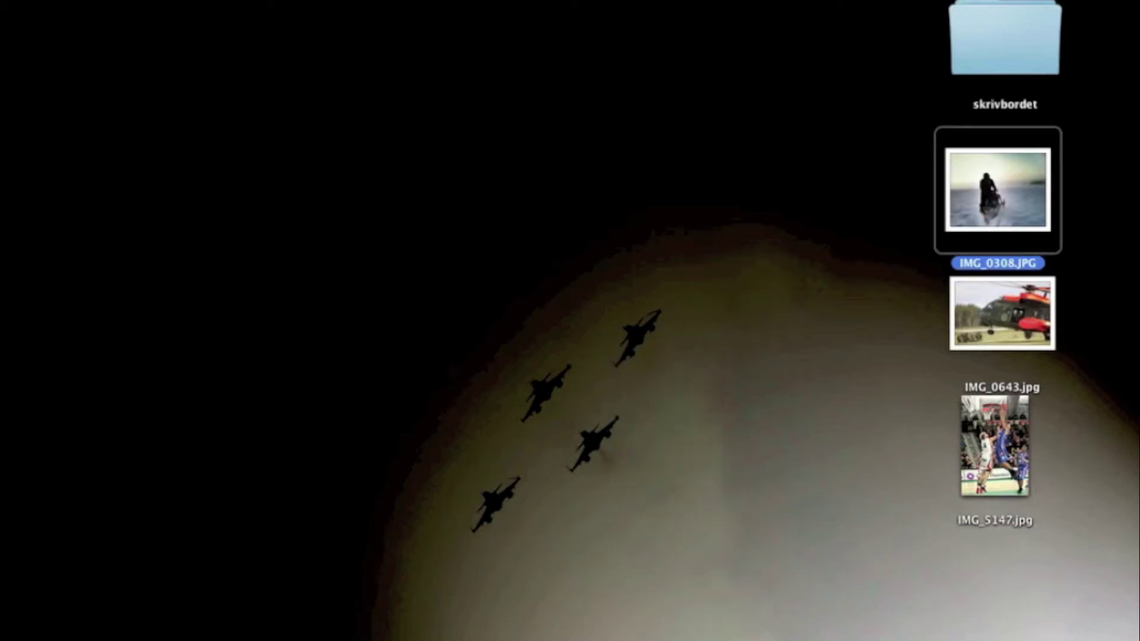
left_click(762, 629)
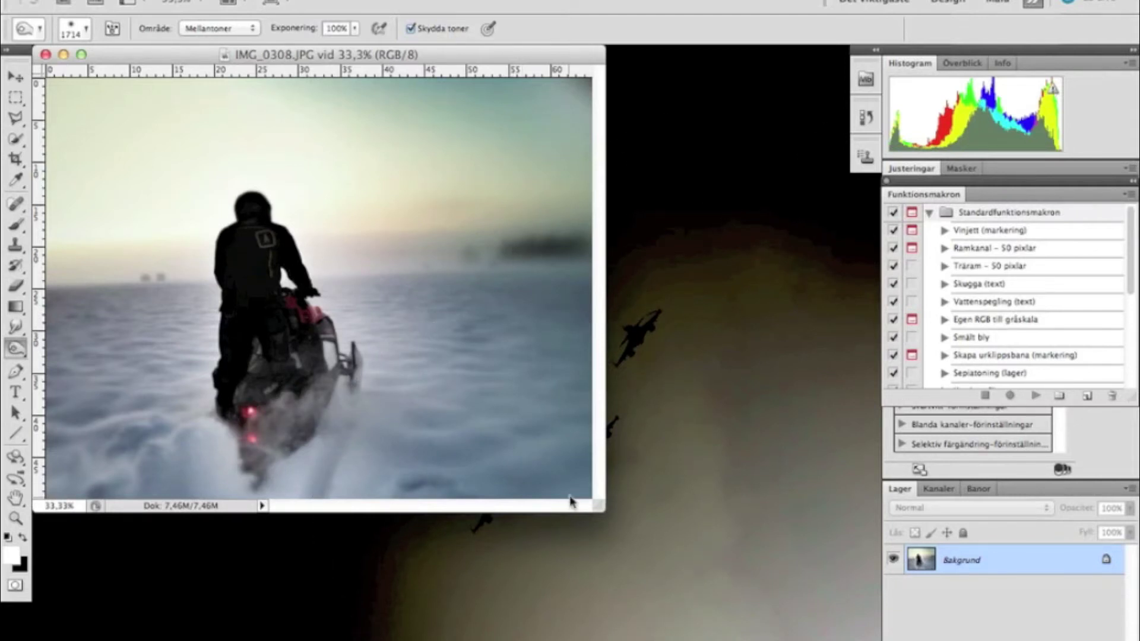
left_click_drag(598, 507, 844, 636)
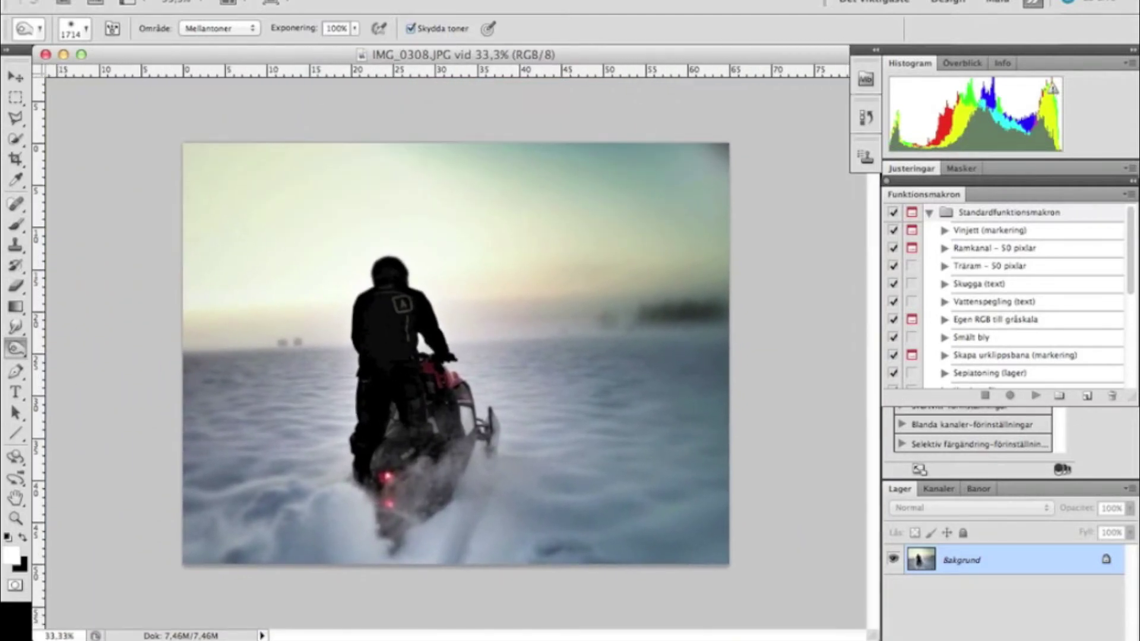
Duplicate the Bakgrund layer into 'Bakgrund kopia'
left_click_drag(1092, 568, 1091, 628)
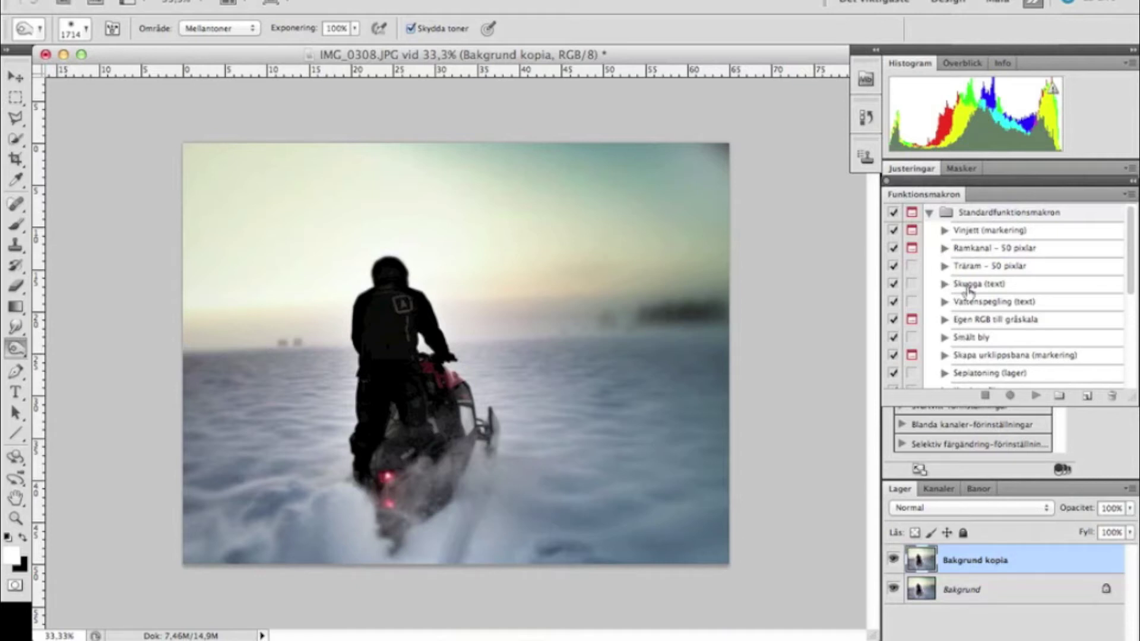
scroll(997, 285, "down", 1)
scroll(1009, 303, "down", 2)
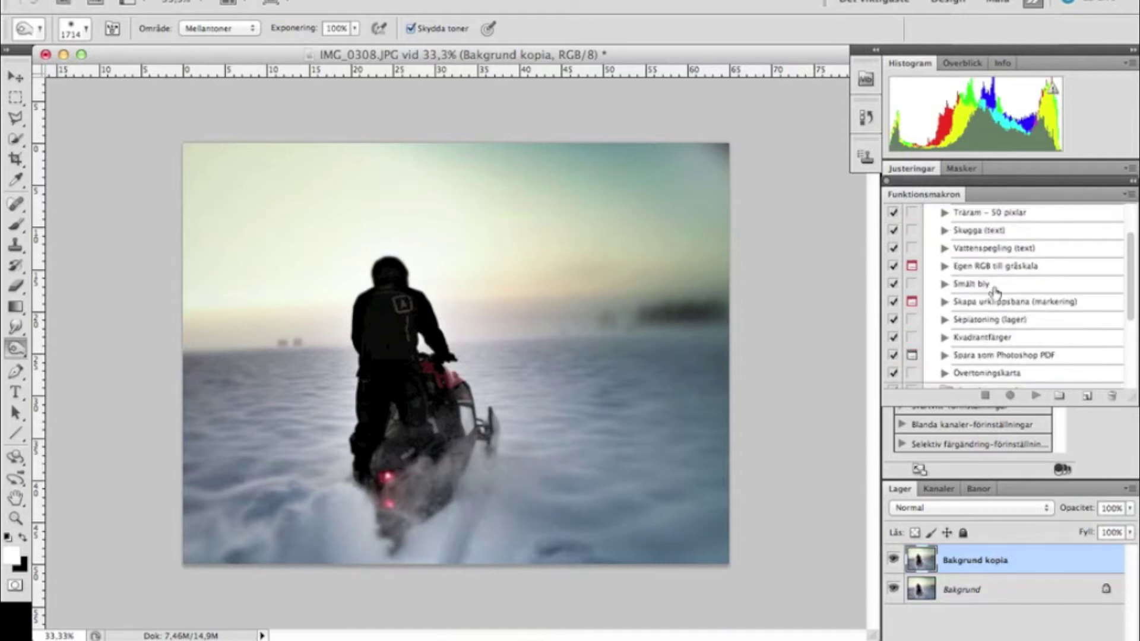
scroll(1027, 327, "down", 4)
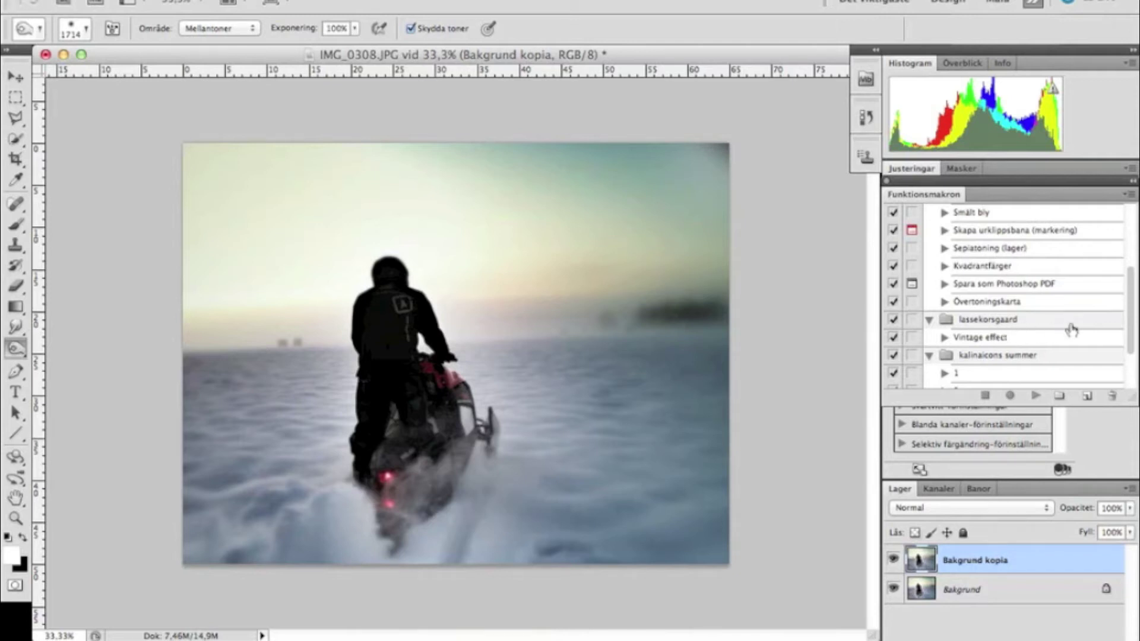
Play the lassekorsgaard 'Vintage effect' action on the snowmobile photo, continuing past the warning
left_click(930, 320)
left_click(956, 323)
left_click_drag(968, 327, 1032, 399)
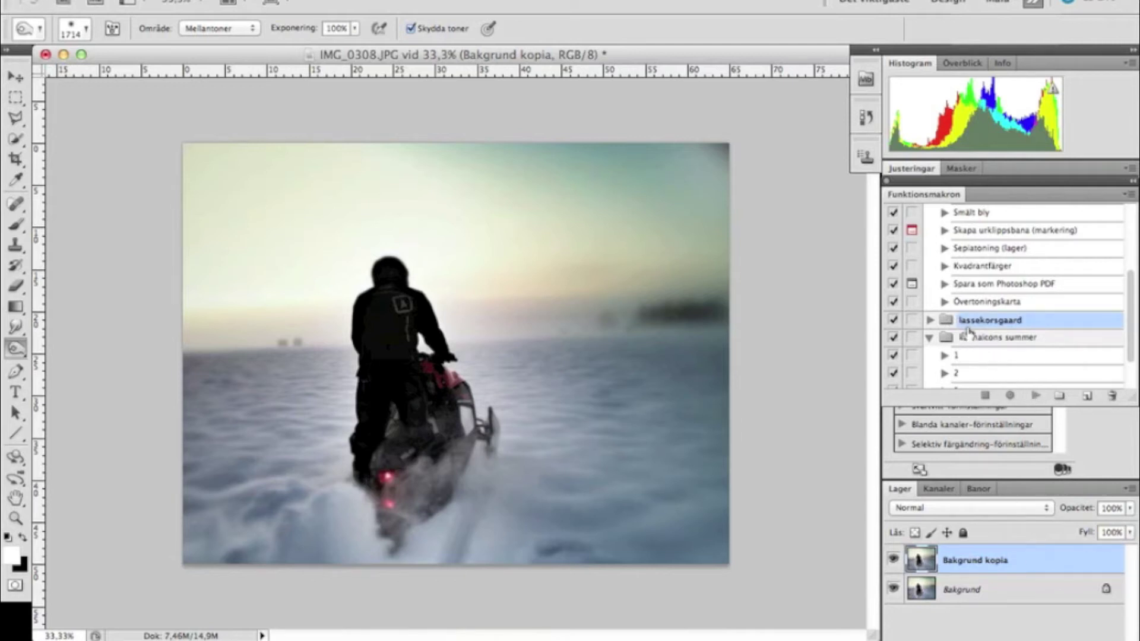
left_click(930, 320)
left_click(980, 337)
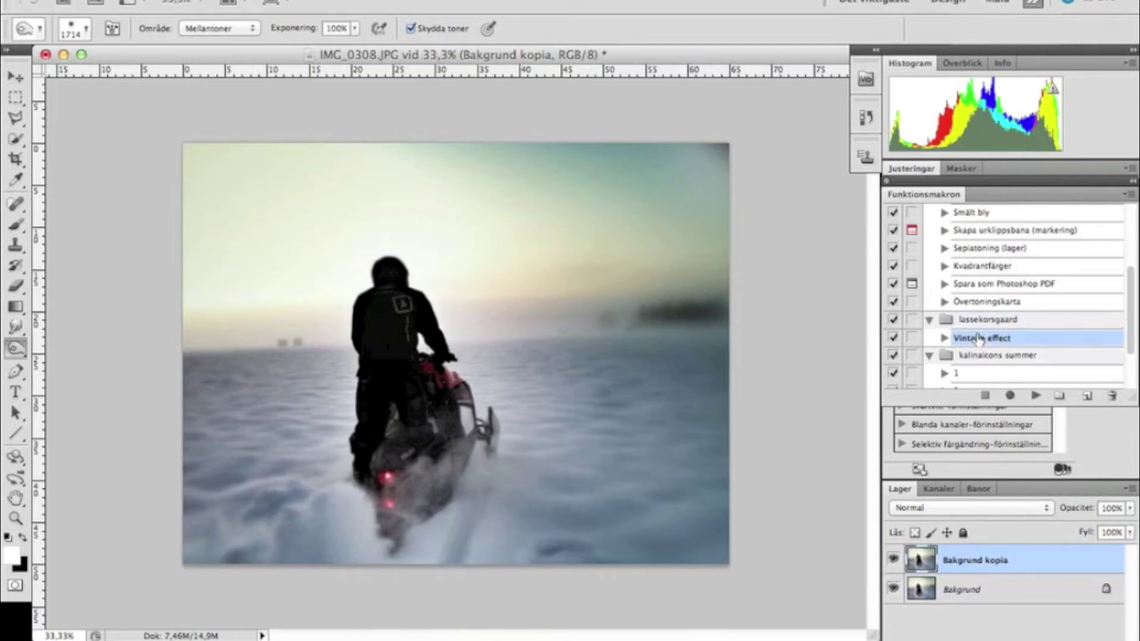
left_click(1037, 396)
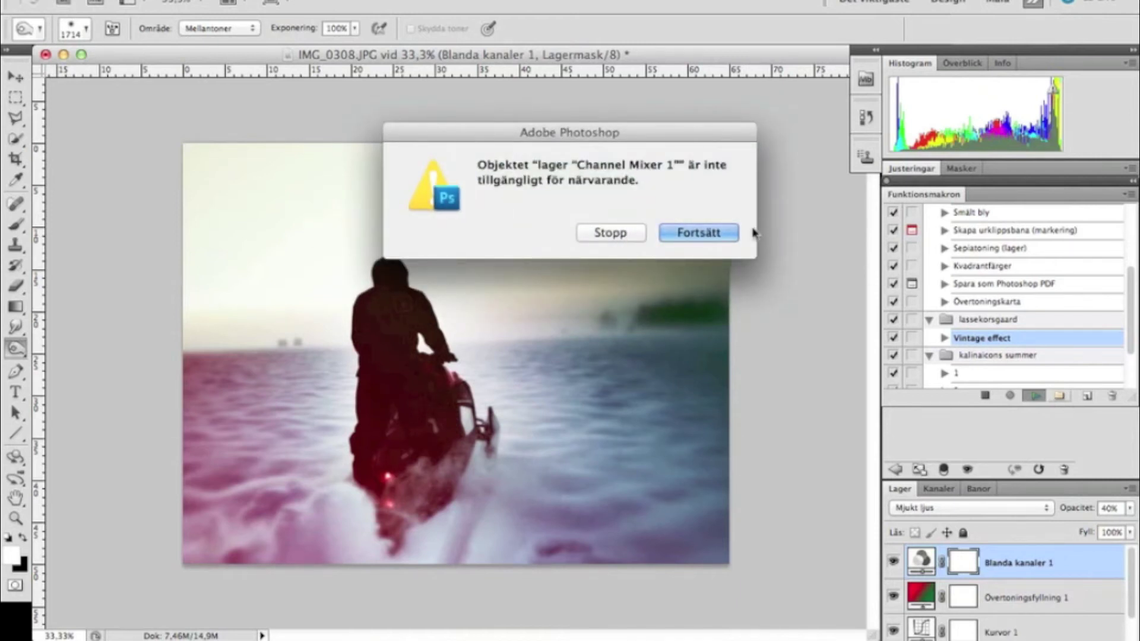
left_click(692, 232)
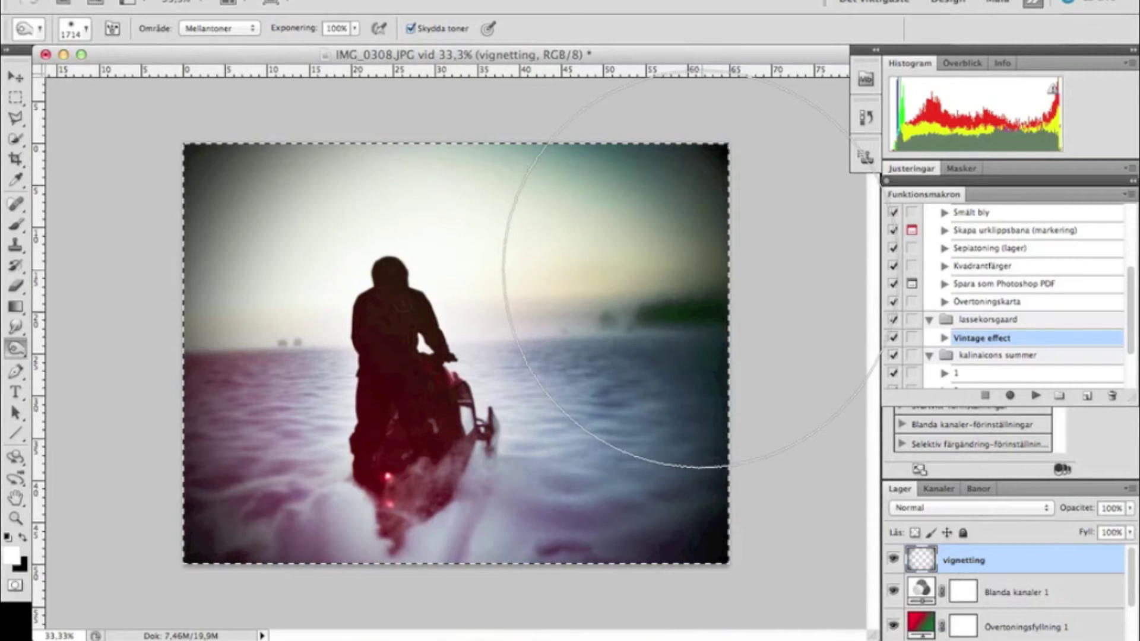
Deselect, fit the vintage snowmobile photo on screen, reposition its window, and close it
key("ctrl+d")
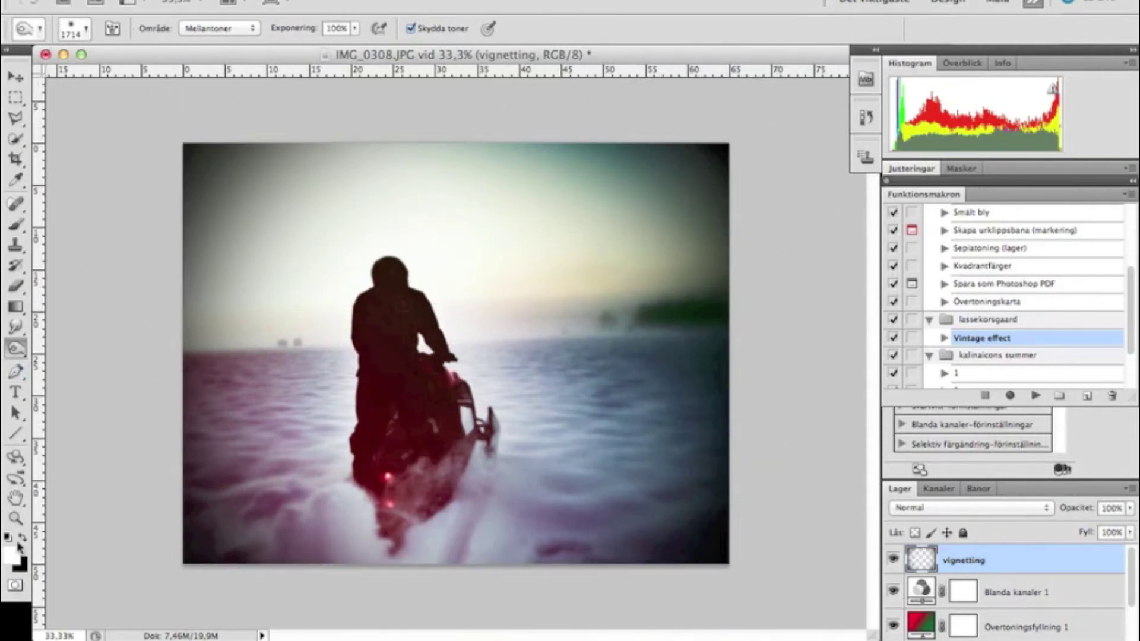
left_click(16, 519)
right_click(390, 368)
left_click(416, 373)
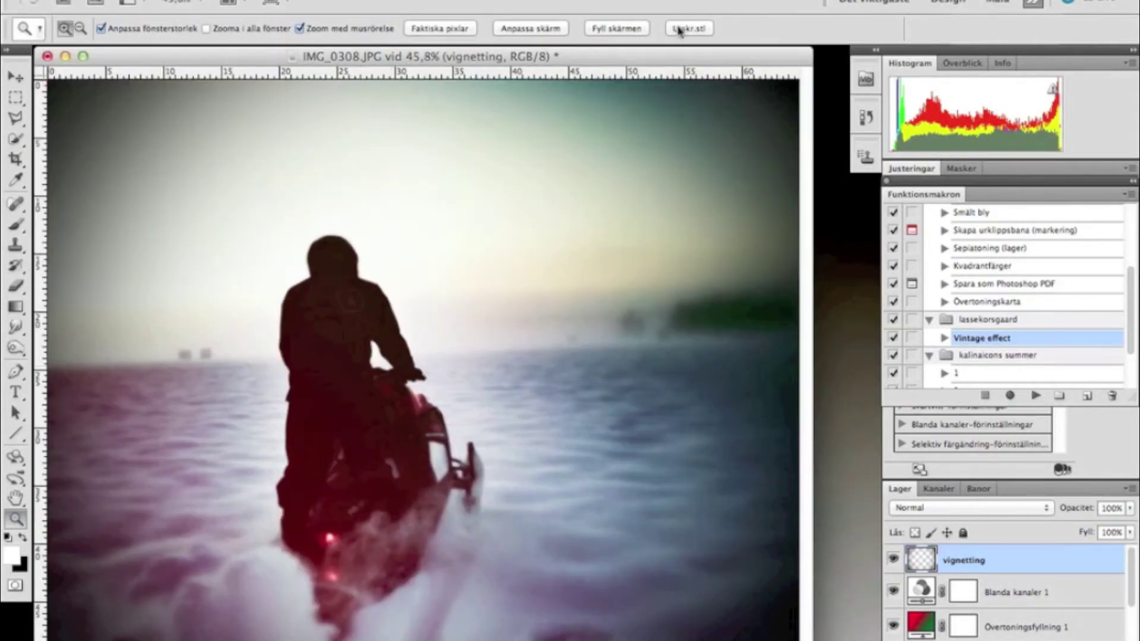
left_click_drag(661, 56, 704, 55)
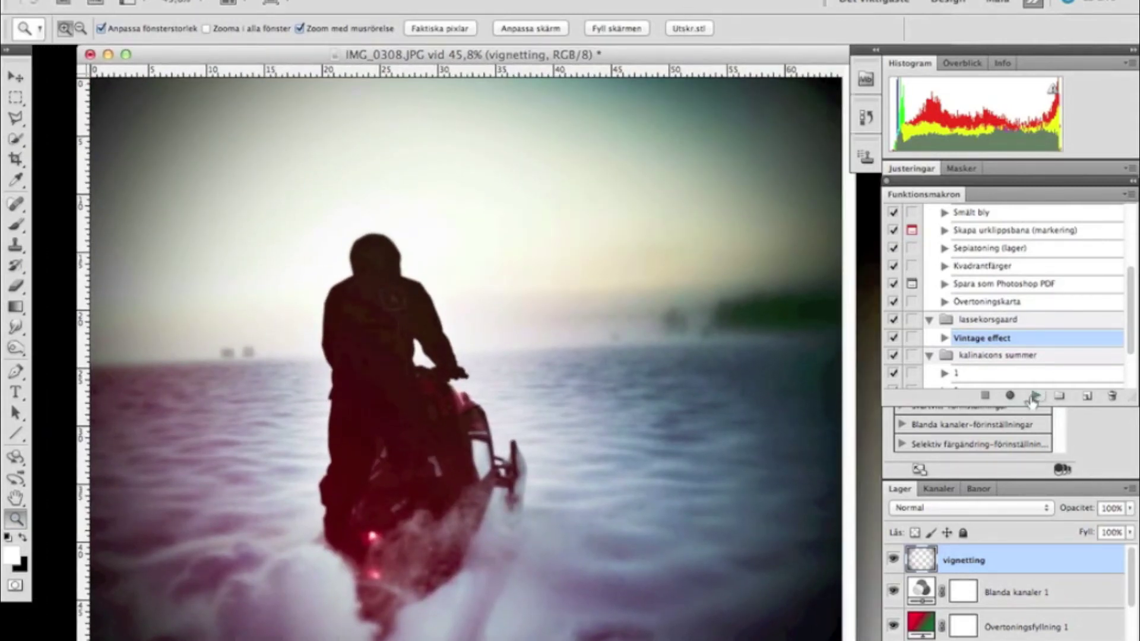
left_click(91, 54)
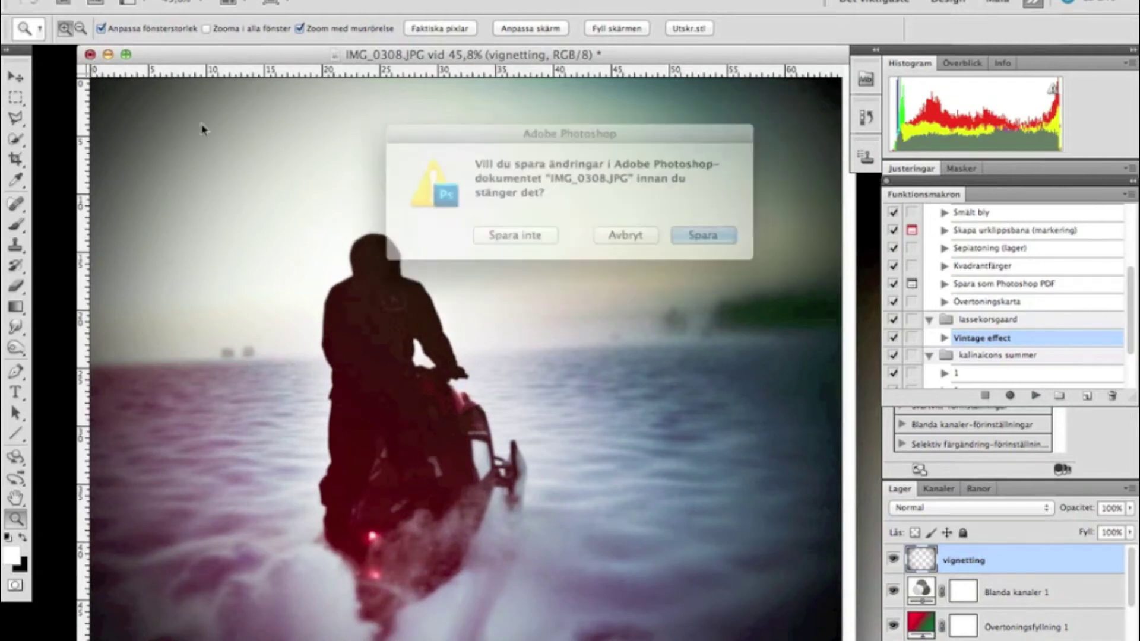
Discard the snowmobile changes, open helicopter photo IMG_0643, and duplicate its Bakgrund layer
left_click(522, 241)
left_click(704, 296)
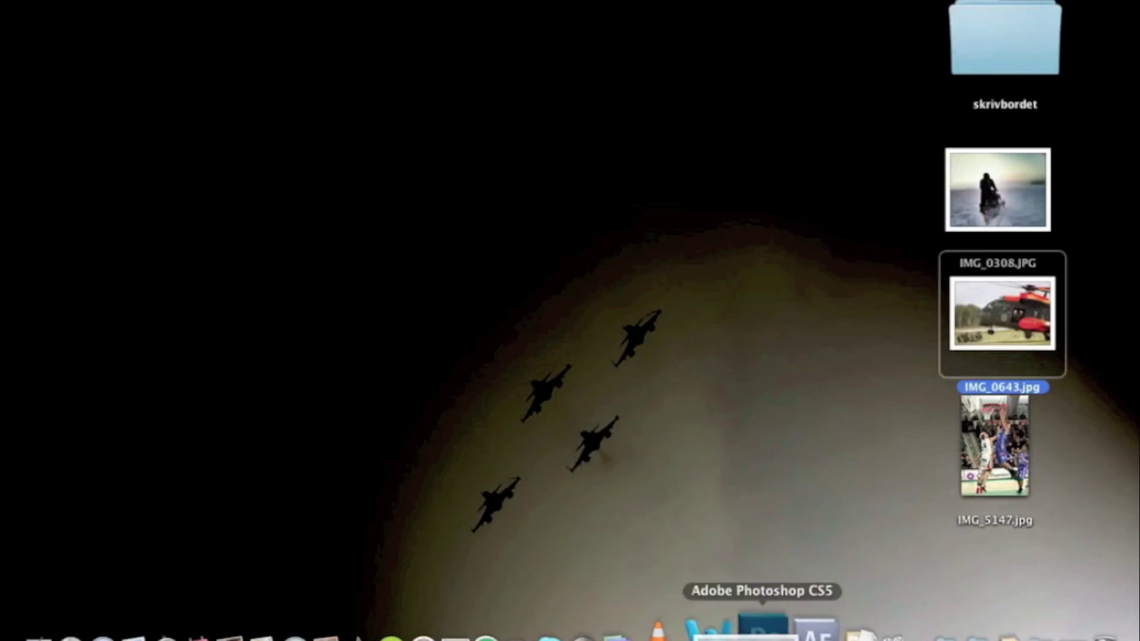
left_click(754, 624)
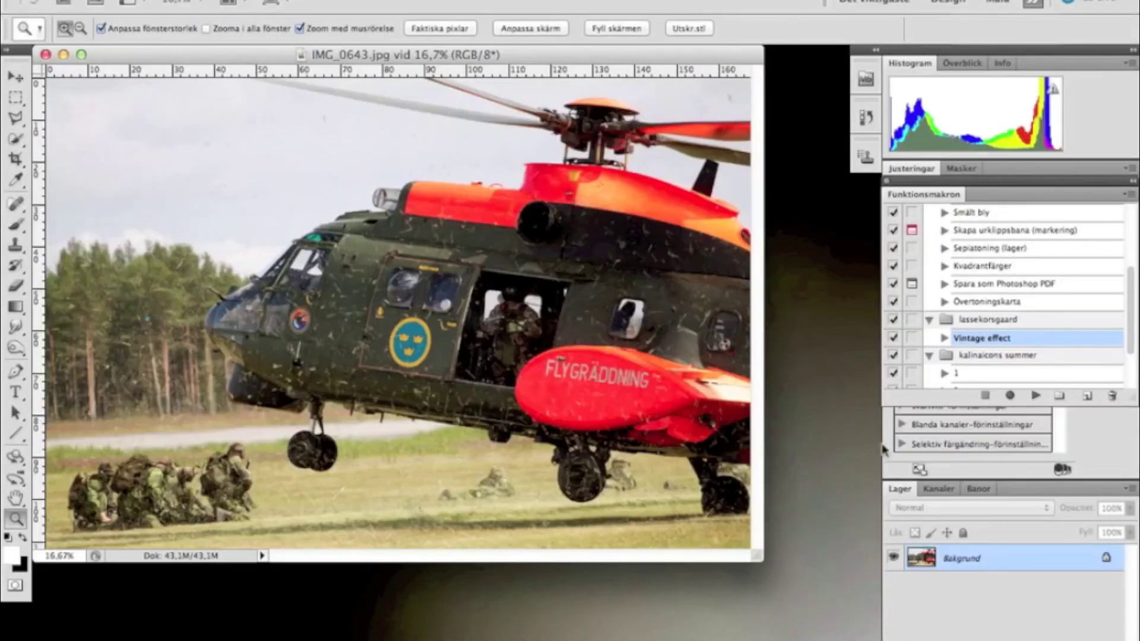
left_click_drag(921, 558, 923, 639)
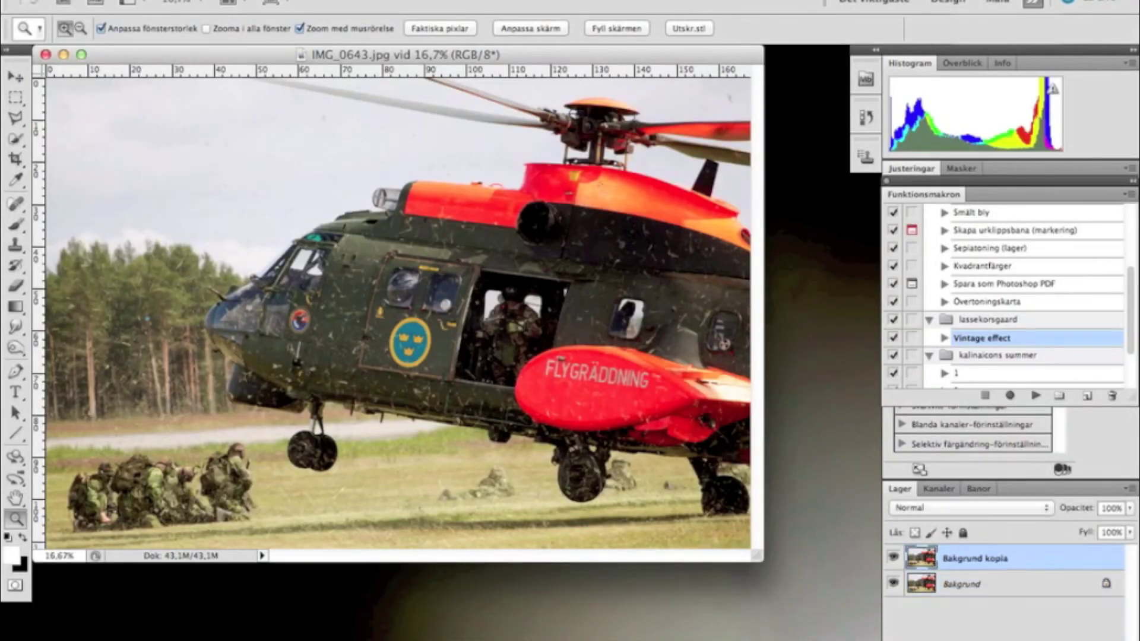
left_click(914, 639)
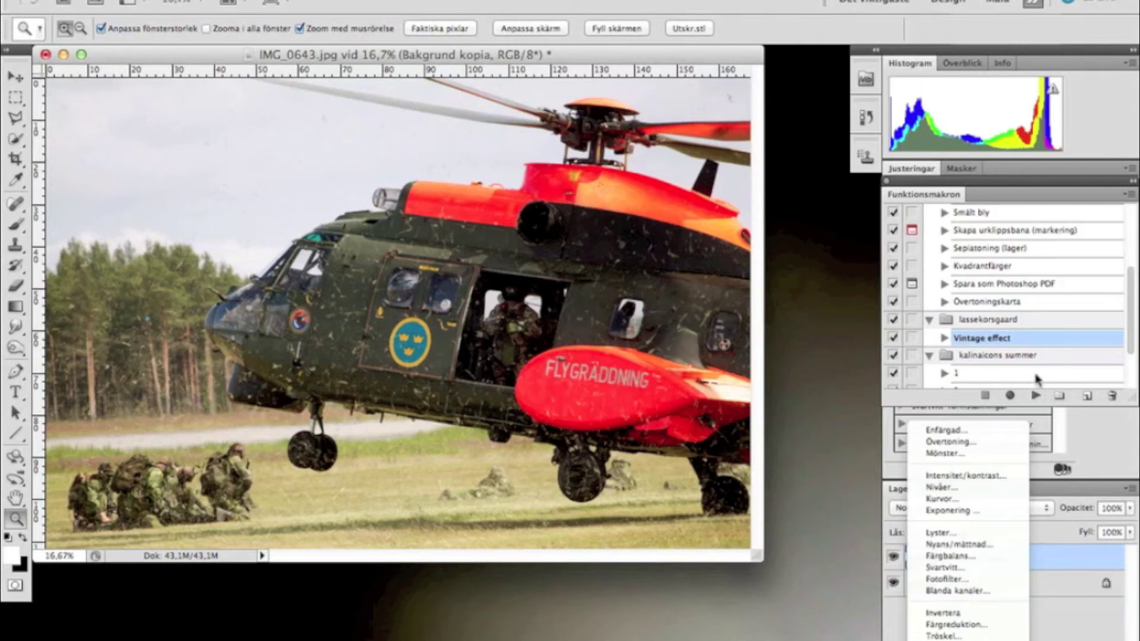
left_click(1077, 607)
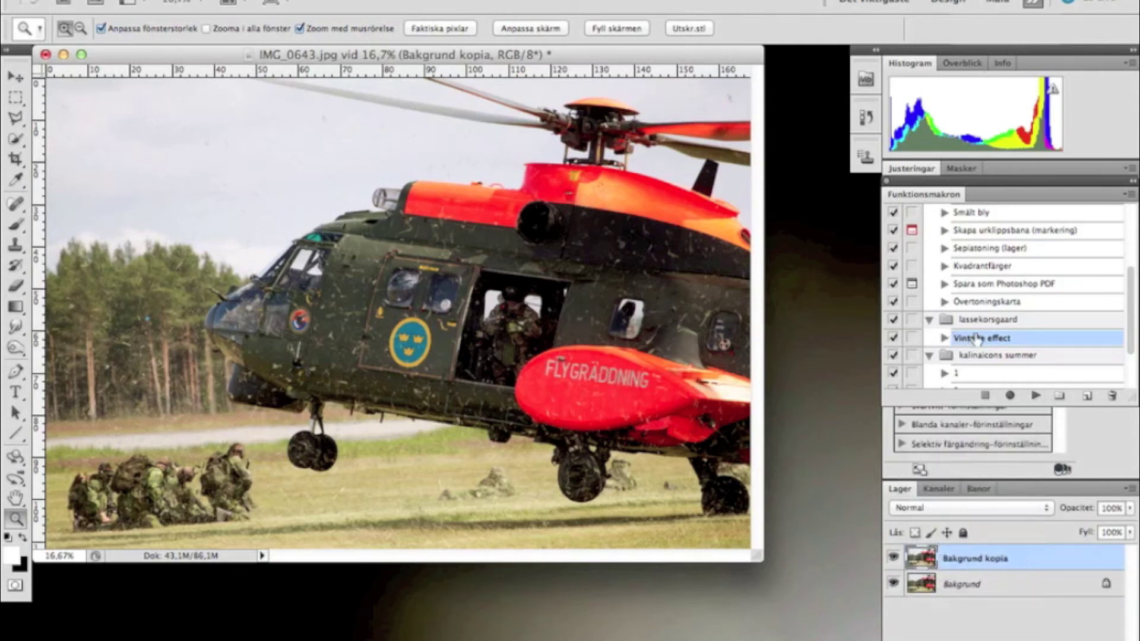
Run Vintage effect on the helicopter photo, fit it on screen, then close without saving
left_click(1037, 396)
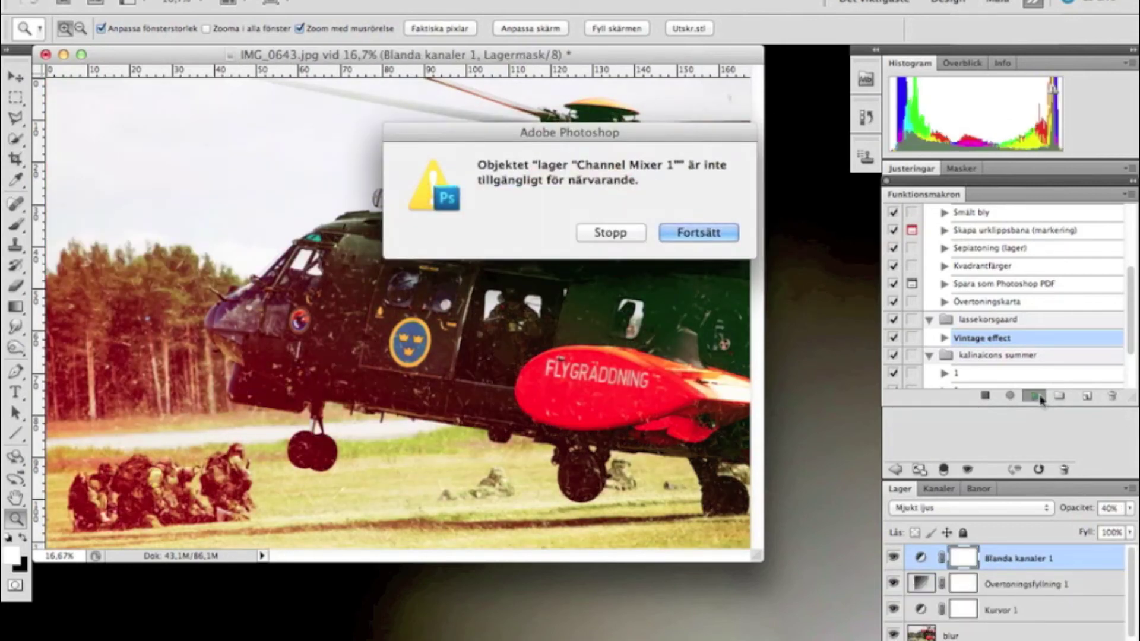
key("Return")
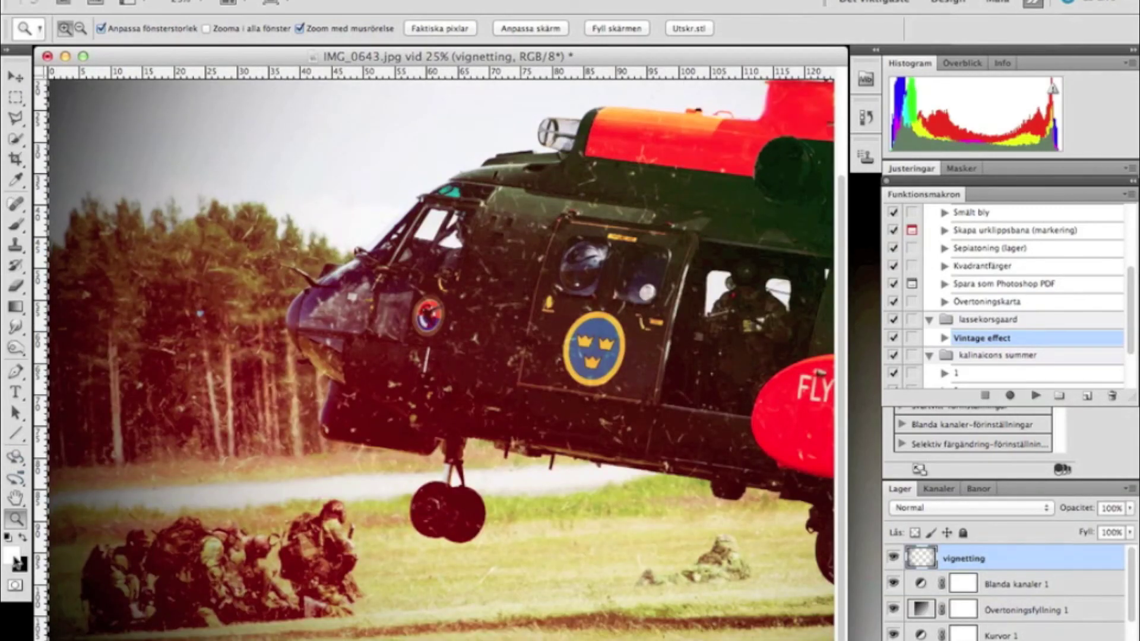
right_click(617, 385)
left_click(631, 390)
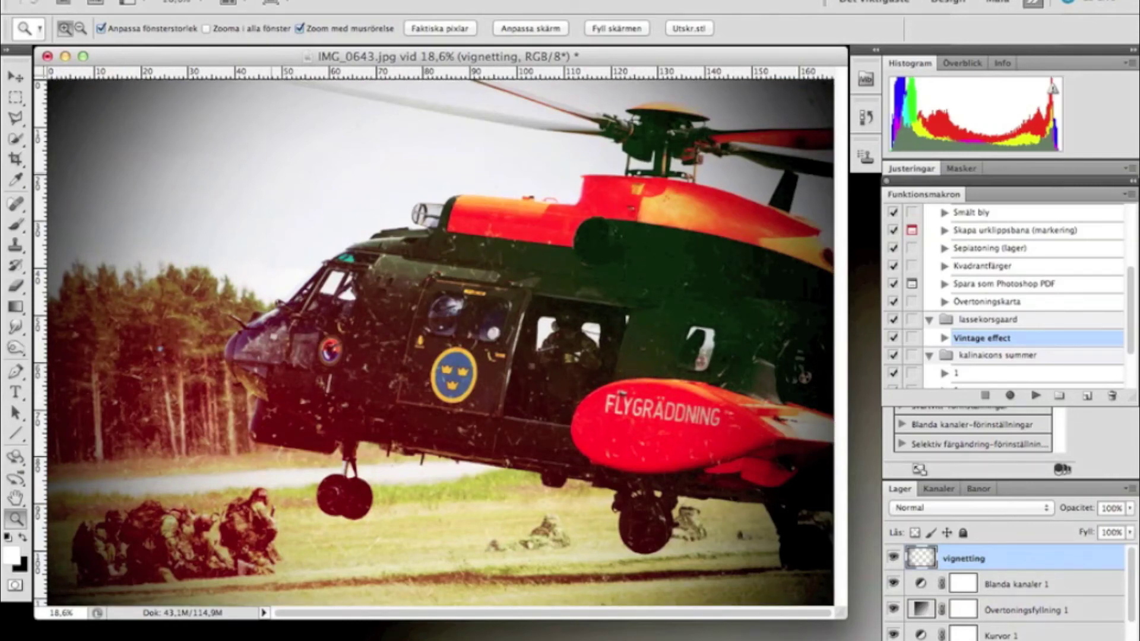
left_click(47, 56)
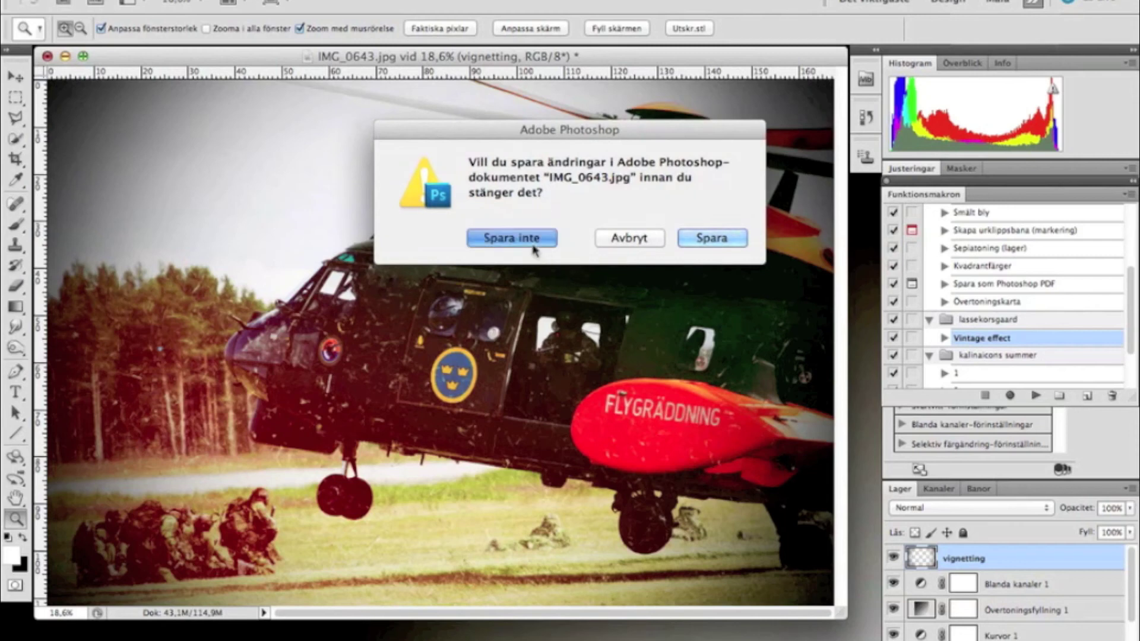
left_click(510, 239)
left_click(1059, 450)
Open IMG_5147.jpg, enlarge its window, duplicate Bakgrund with Cmd+J, and run Vintage effect
mouse_move(1005, 462)
left_mouse_down()
mouse_move(935, 632)
mouse_move(752, 629)
left_mouse_up()
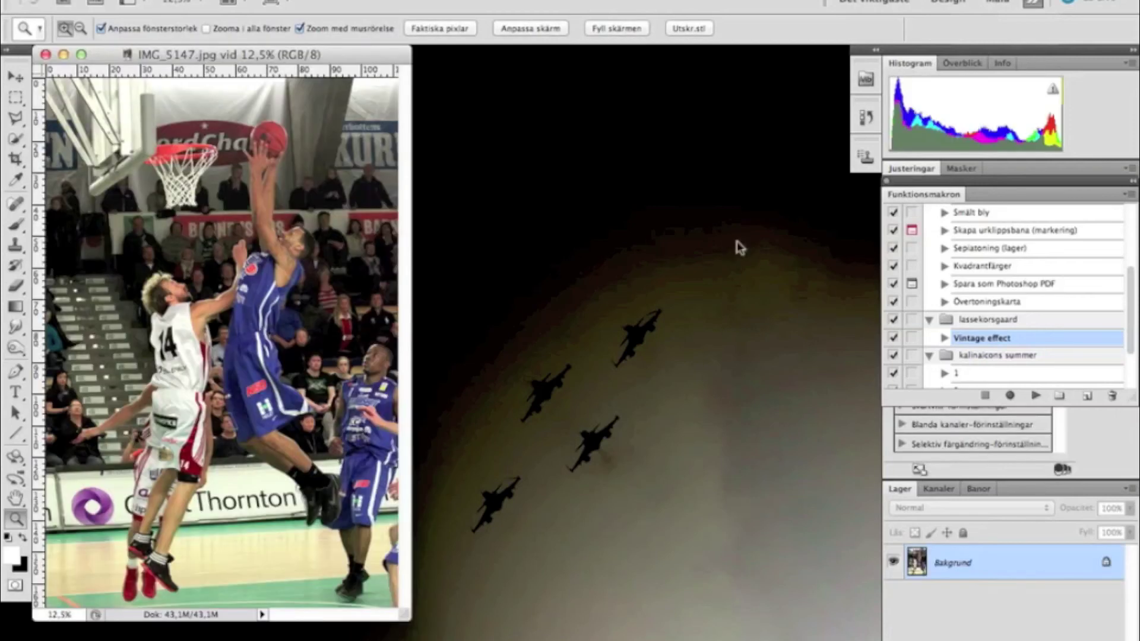
left_click_drag(414, 622, 766, 638)
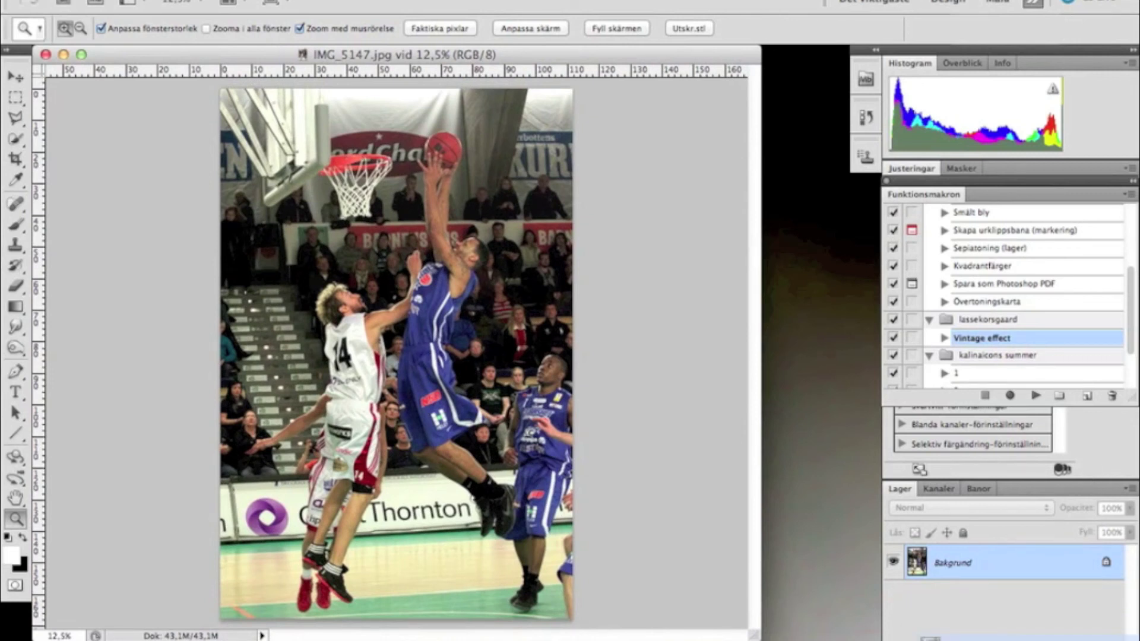
key("ctrl+j")
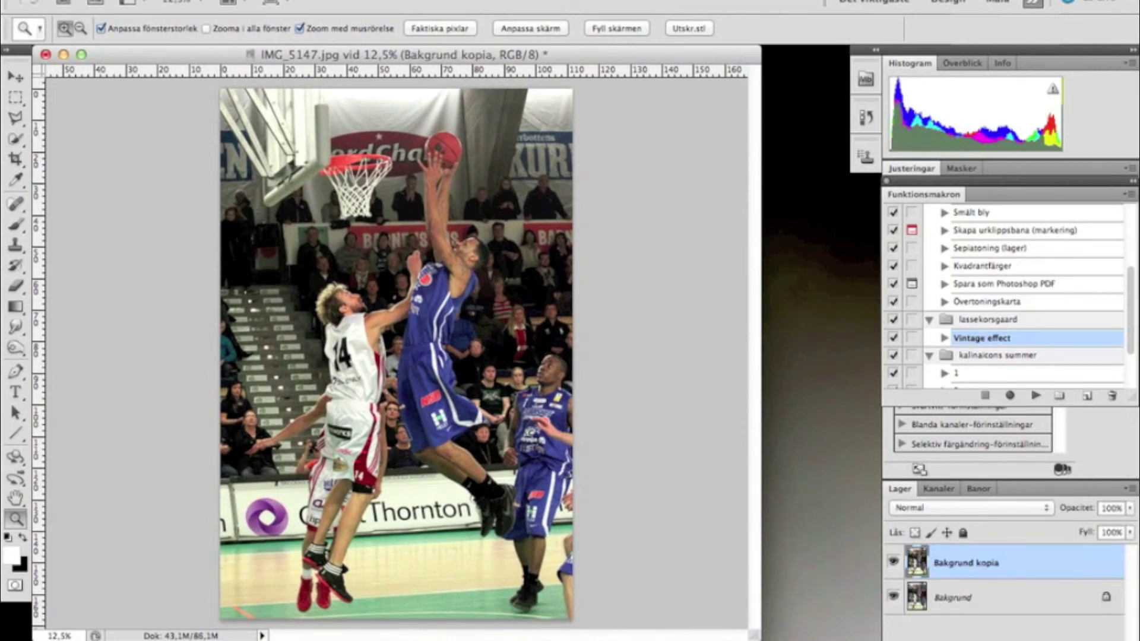
left_click(1035, 396)
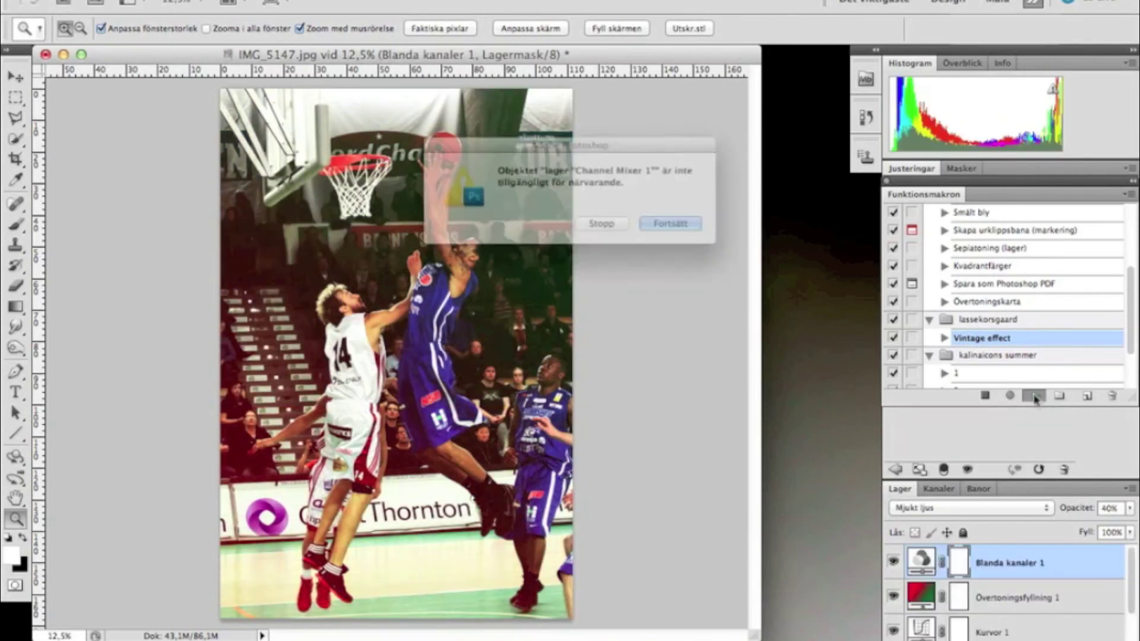
key("Return")
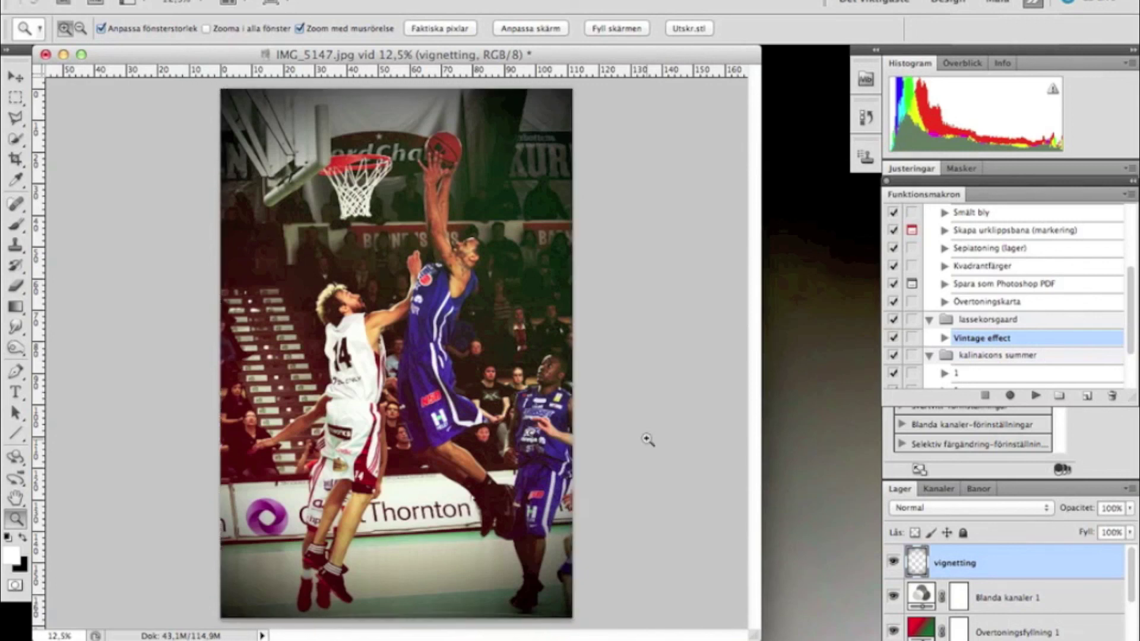
Hide the blur layer in the vintage basketball photo's Layers panel
scroll(914, 617, "down", 5)
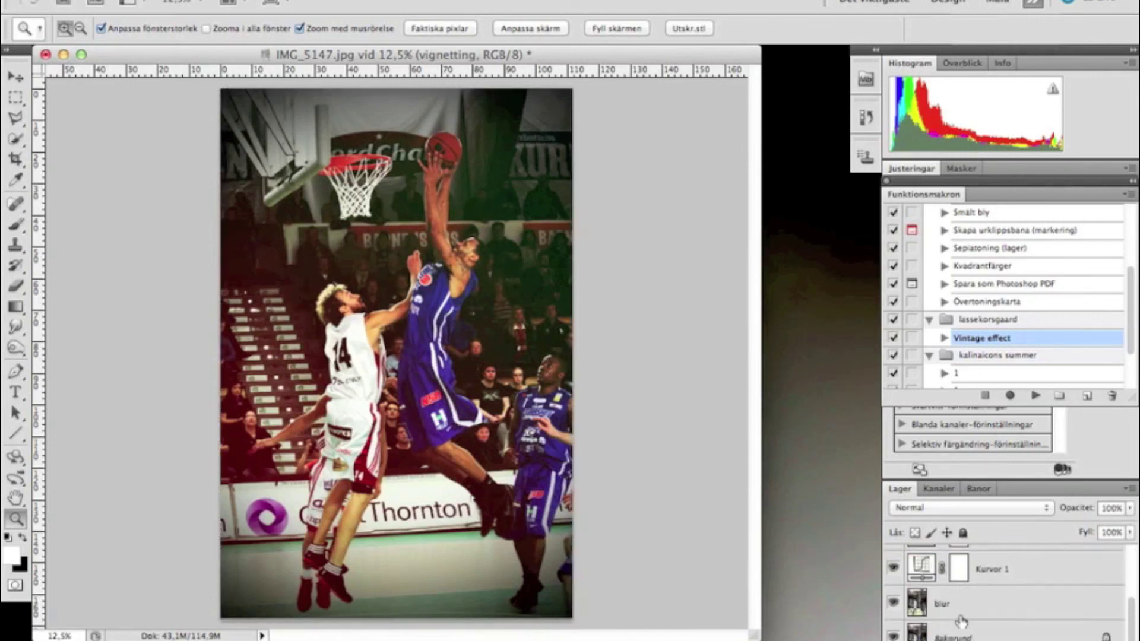
left_click(894, 604)
scroll(973, 610, "up", 5)
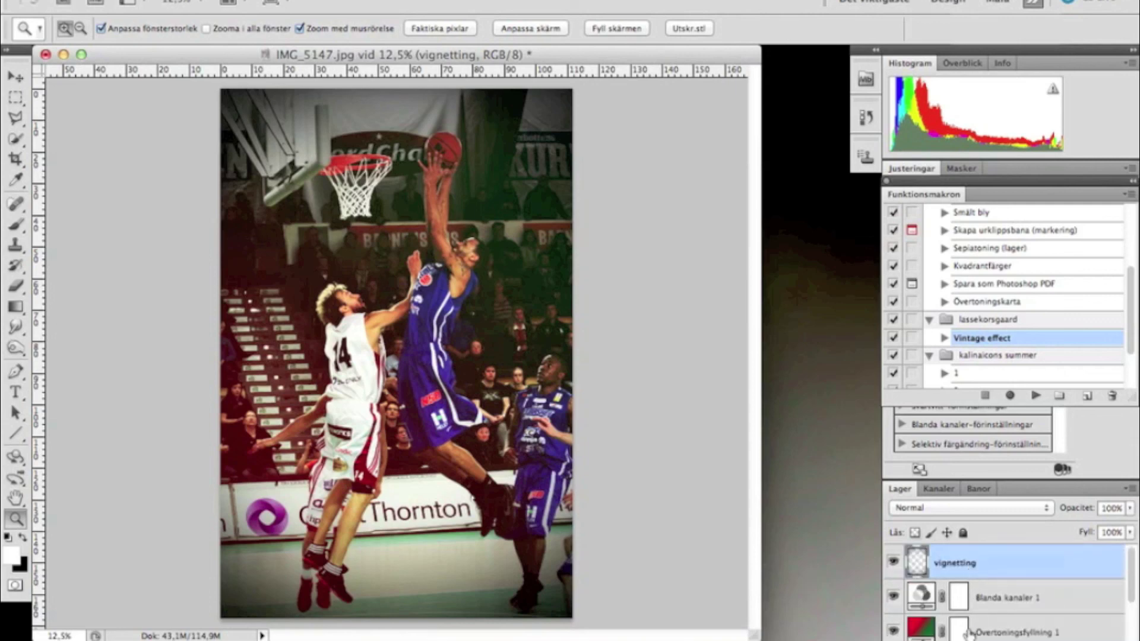
scroll(965, 563, "down", 5)
scroll(957, 583, "up", 5)
scroll(957, 583, "down", 5)
scroll(958, 619, "up", 3)
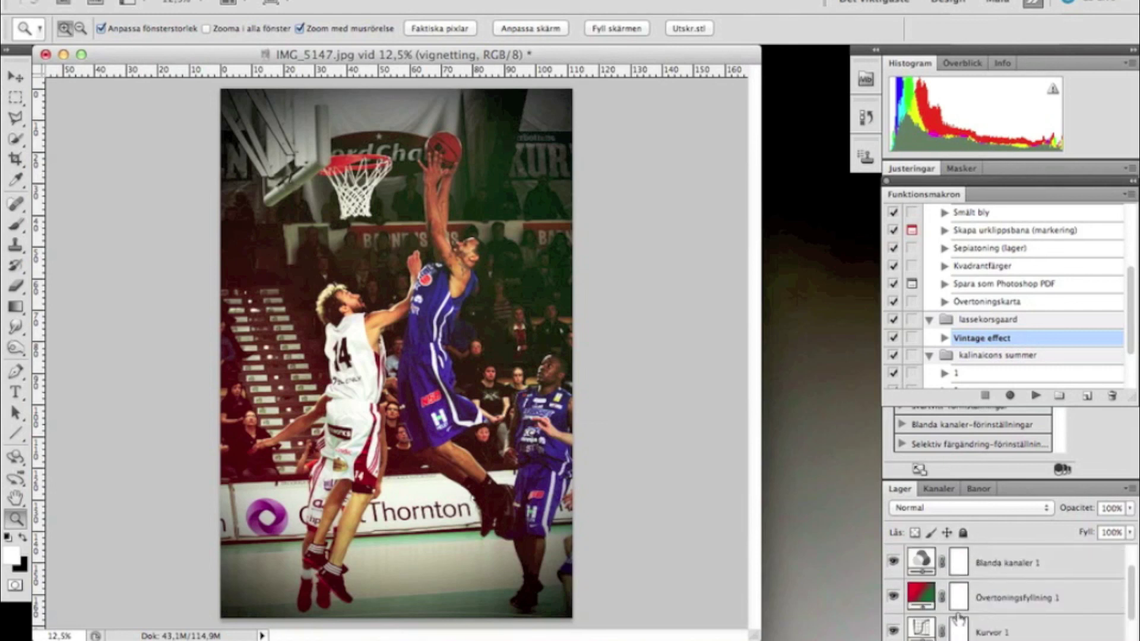
scroll(974, 579, "up", 1)
scroll(974, 573, "down", 2)
scroll(980, 570, "up", 2)
scroll(1003, 569, "down", 1)
scroll(950, 595, "up", 1)
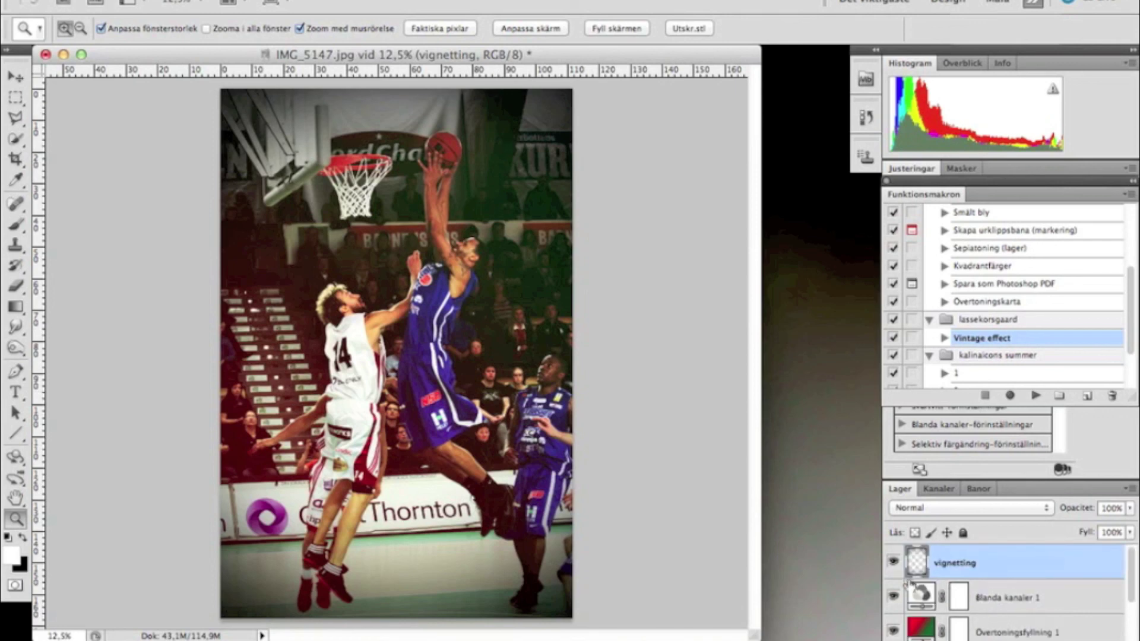
Toggle the vignetting layer off and on to compare, then switch to the desktop
left_click(893, 564)
left_click(788, 166)
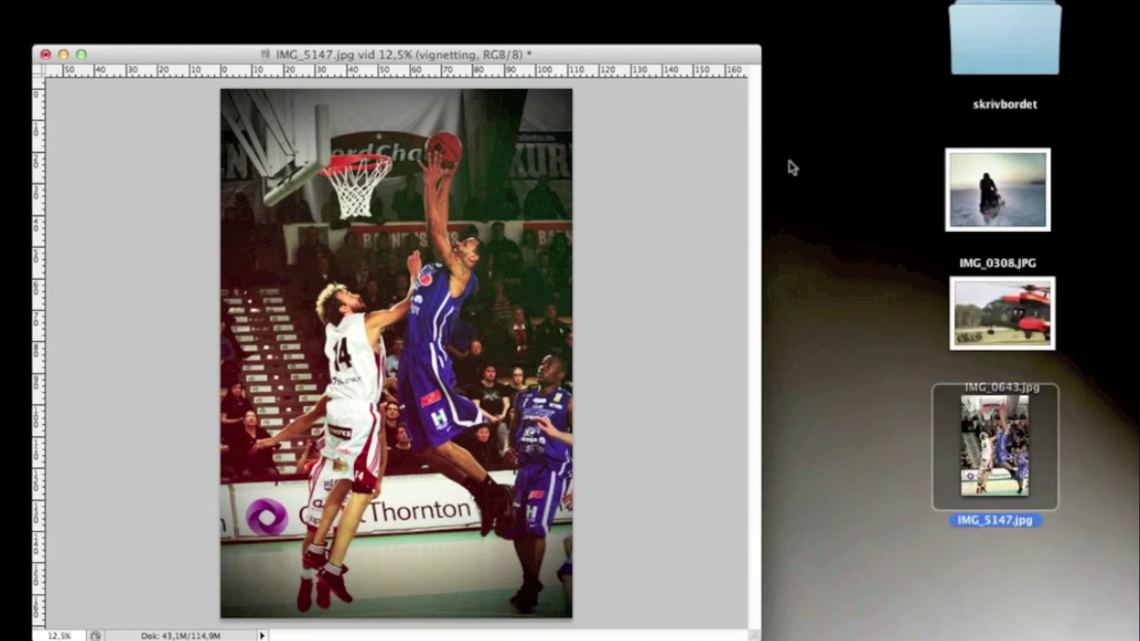
left_click(659, 0)
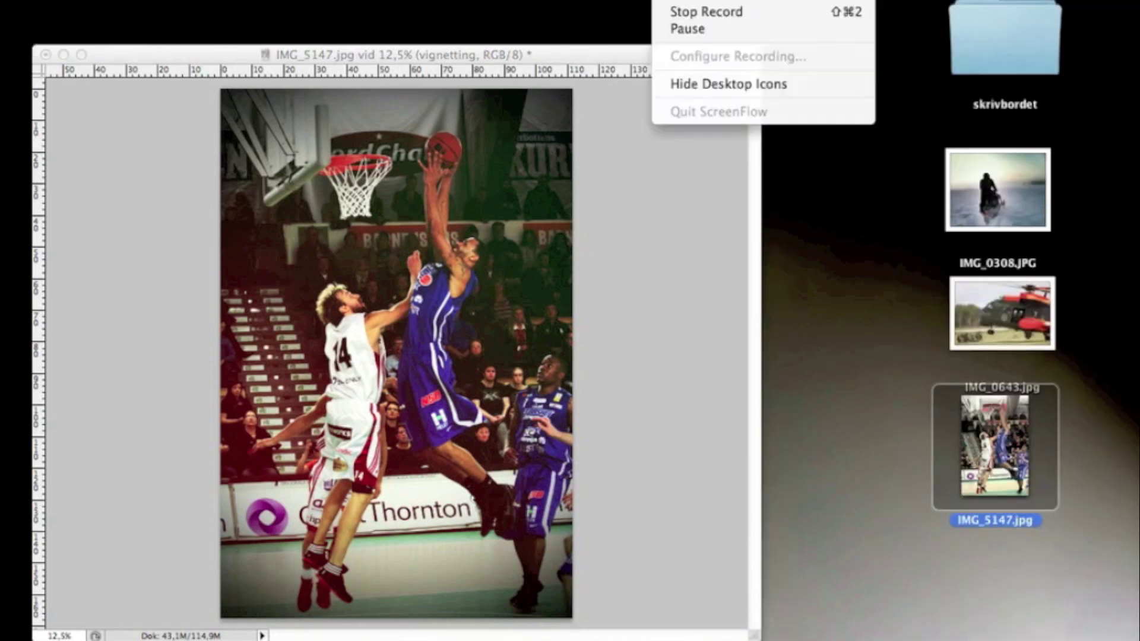